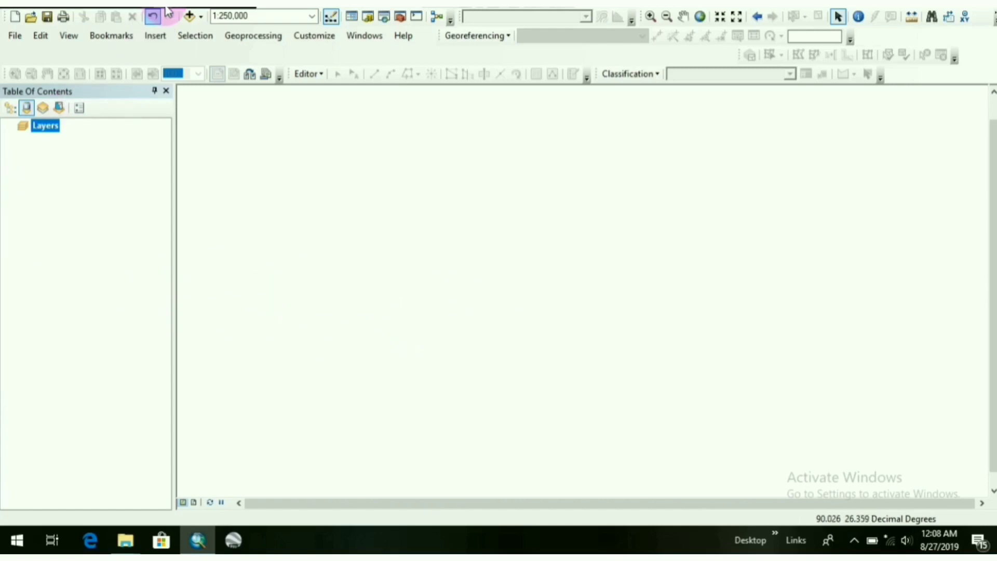
# Step: Add 78J071_rectify.tif from the goalpara toposheet folder to the map as a raster layer
pyautogui.click(190, 16)
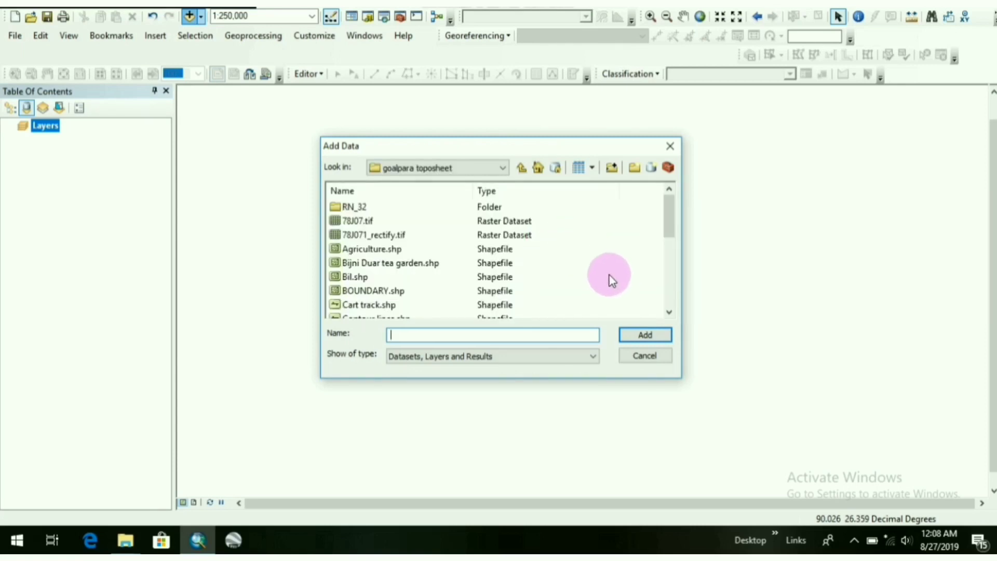
pyautogui.click(385, 235)
pyautogui.click(645, 335)
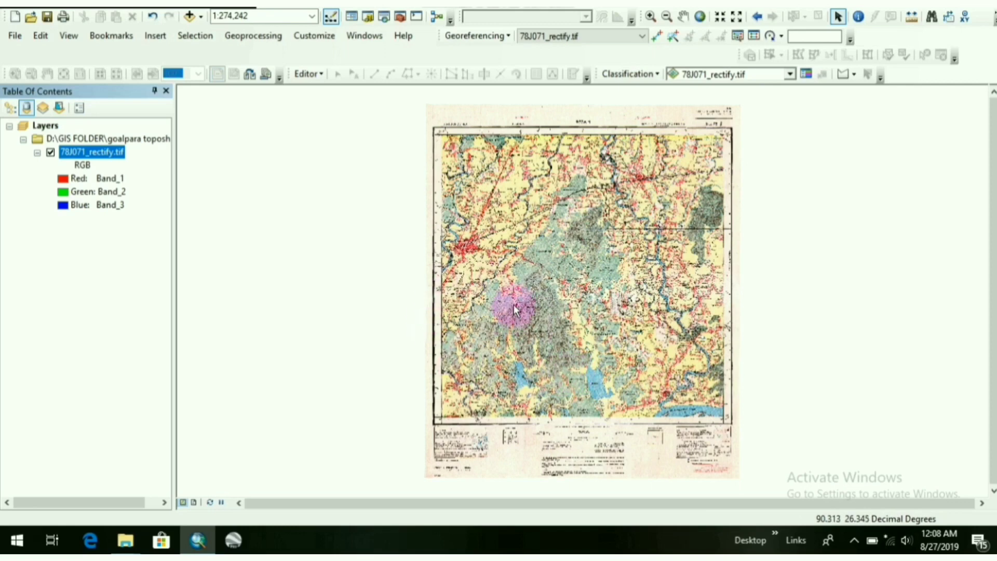
# Step: Zoom the 78J071_rectify.tif toposheet to 1:125,000 and drag it slightly to recentre
pyautogui.scroll(2, 512, 292)
pyautogui.scroll(-3, 512, 292)
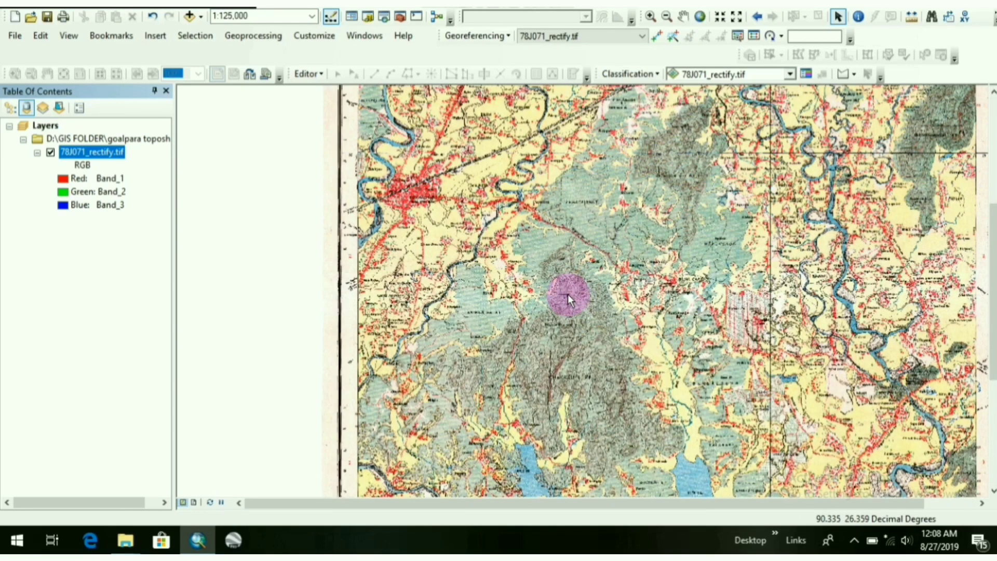
pyautogui.moveTo(584, 328); pyautogui.dragTo(547, 285)
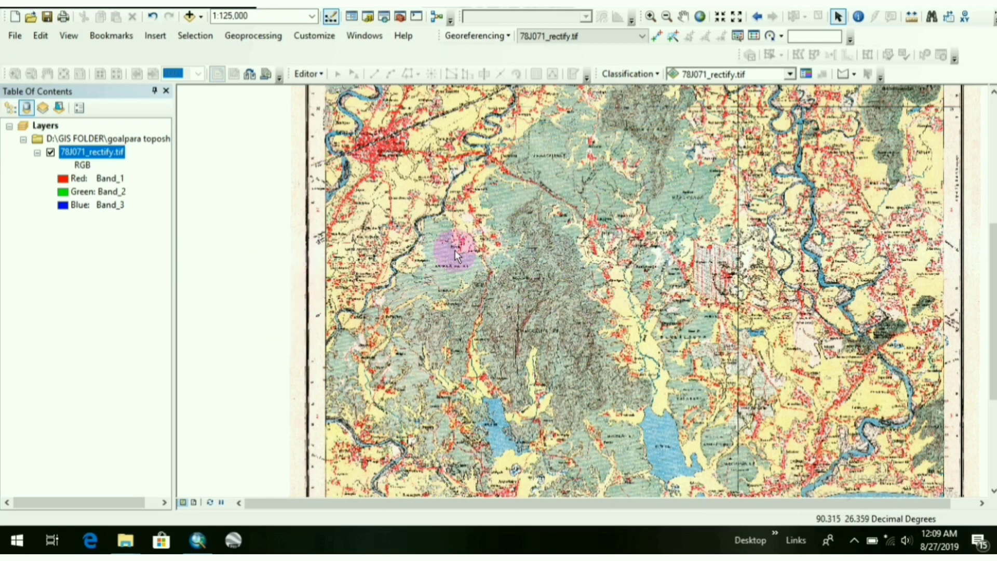
# Step: From the Catalog, create a new shapefile in the goalpara toposheet folder
pyautogui.click(368, 20)
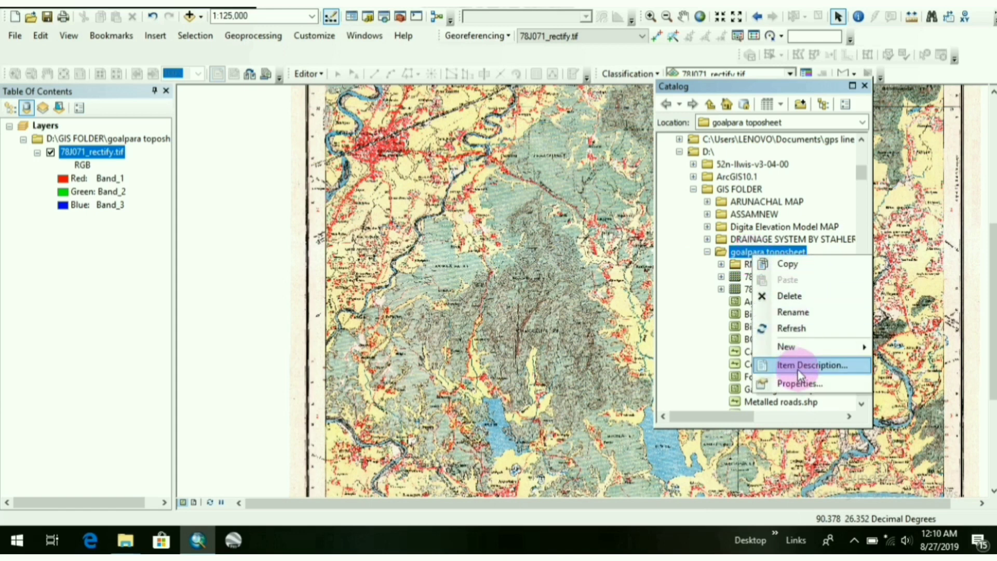
pyautogui.moveTo(823, 347)
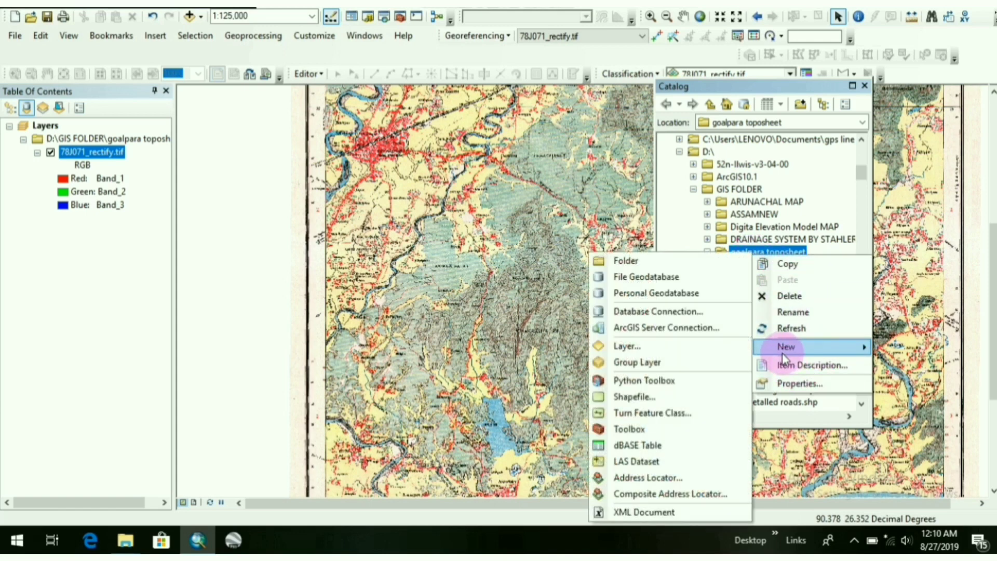
pyautogui.click(609, 390)
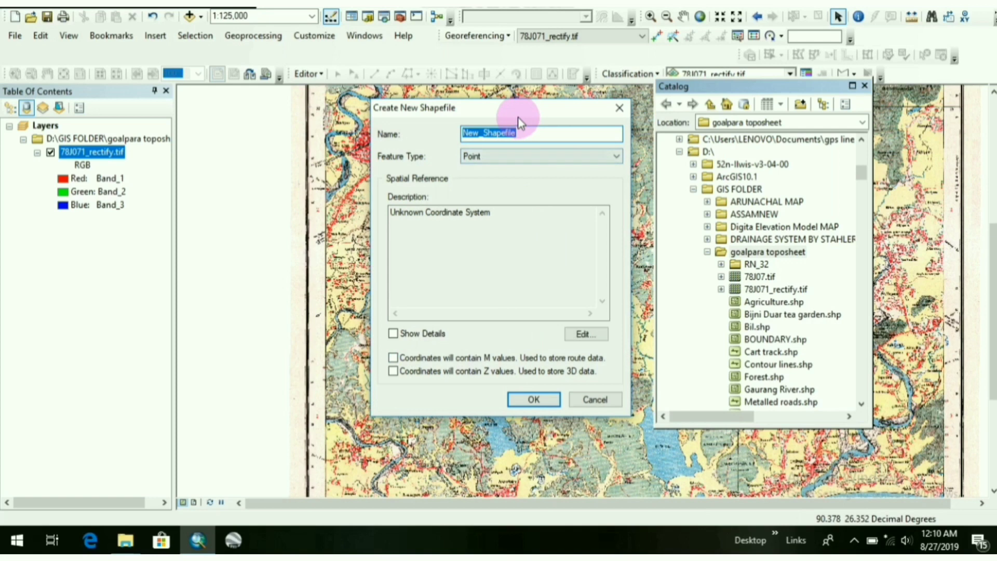
# Step: Delete the default New_Shapefile name and move the Create New Shapefile dialog over the catalog
pyautogui.moveTo(518, 117)
pyautogui.mouseDown()
pyautogui.moveTo(533, 105)
pyautogui.moveTo(506, 112)
pyautogui.mouseUp()
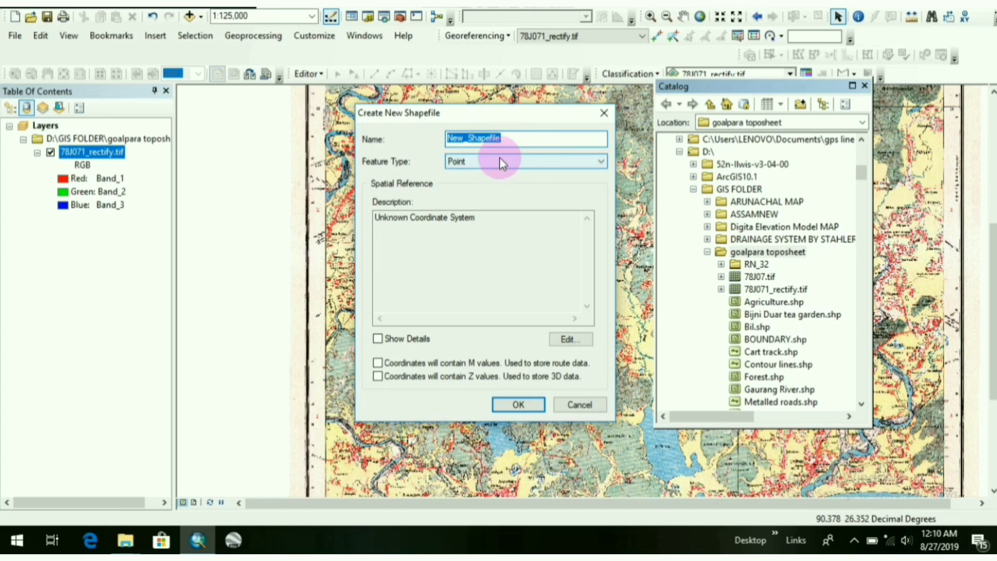
pyautogui.press('BackSpace')
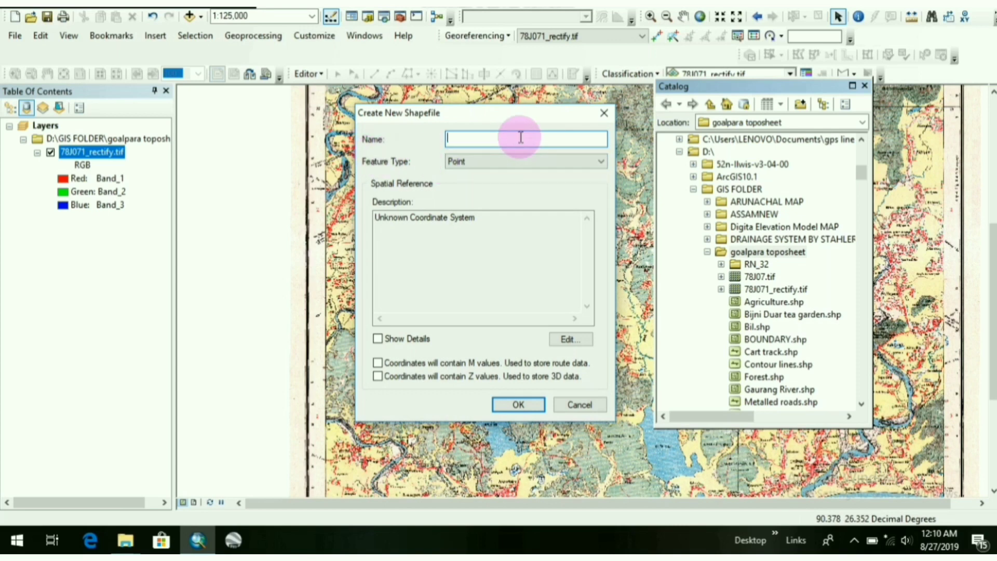
pyautogui.moveTo(513, 118); pyautogui.dragTo(769, 142)
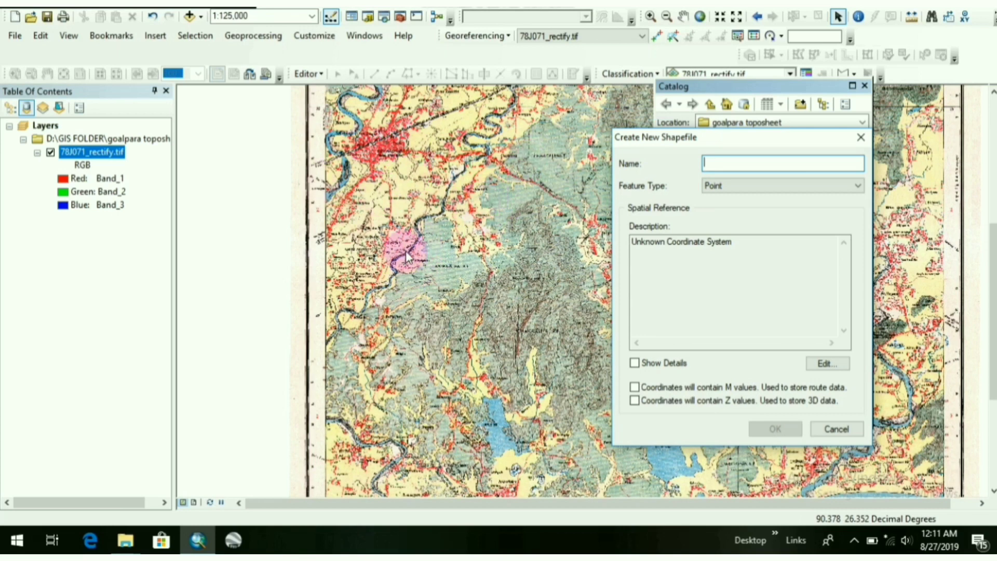
# Step: Name the shapefile Settlements, keep Point feature type, and open Spatial Reference editing
pyautogui.moveTo(741, 138); pyautogui.dragTo(484, 174)
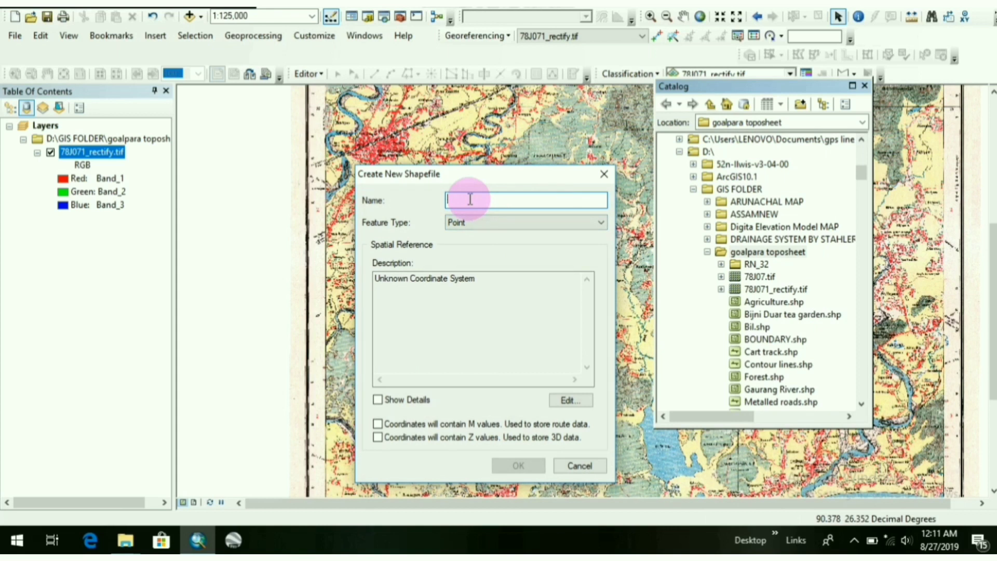
pyautogui.write('Settlements')
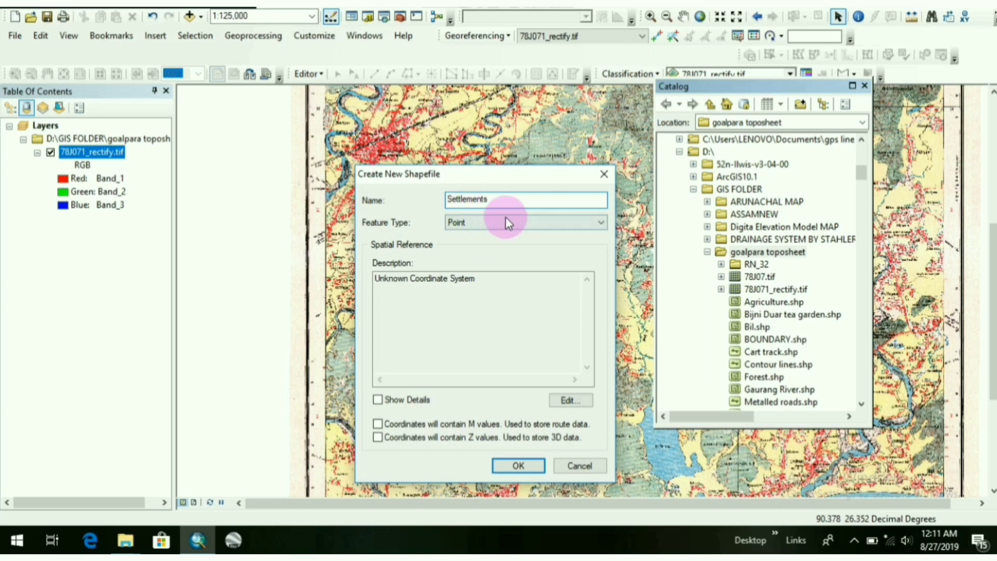
pyautogui.click(505, 218)
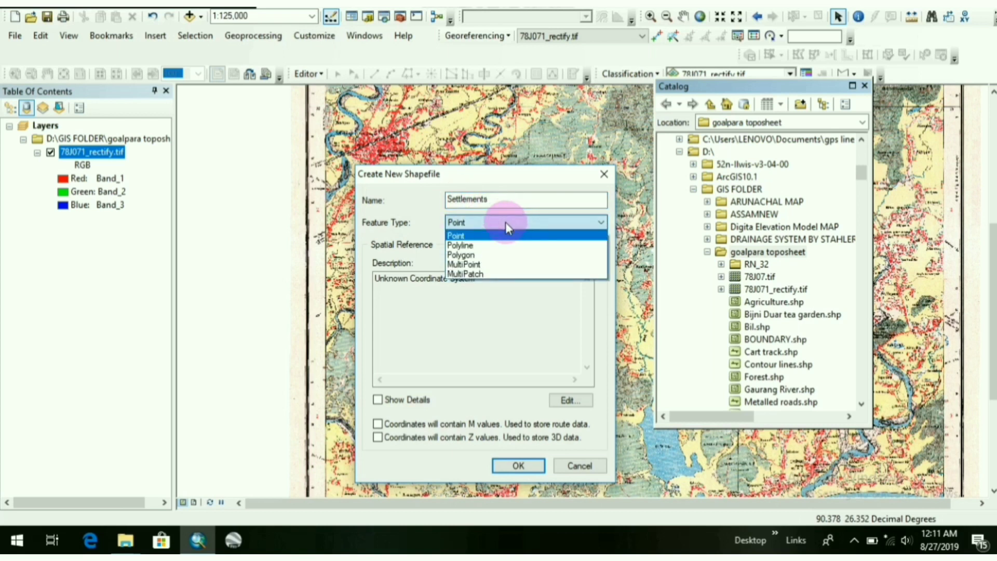
pyautogui.click(500, 226)
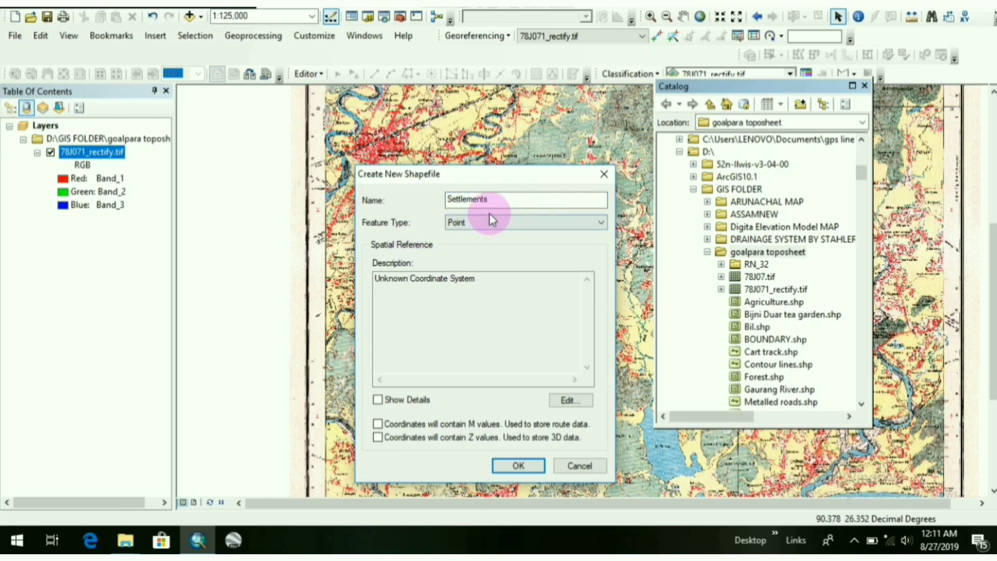
pyautogui.click(497, 201)
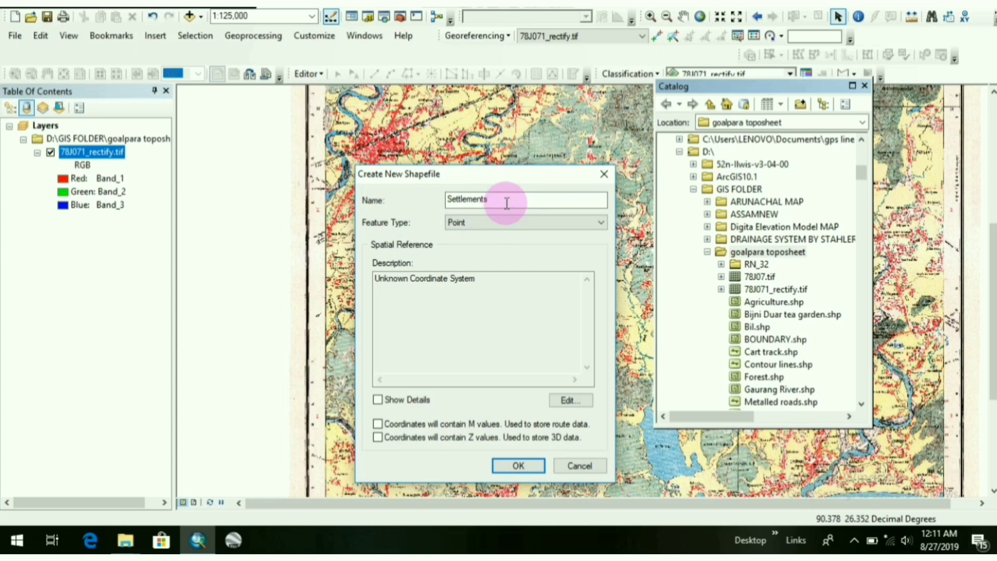
pyautogui.press('Tab')
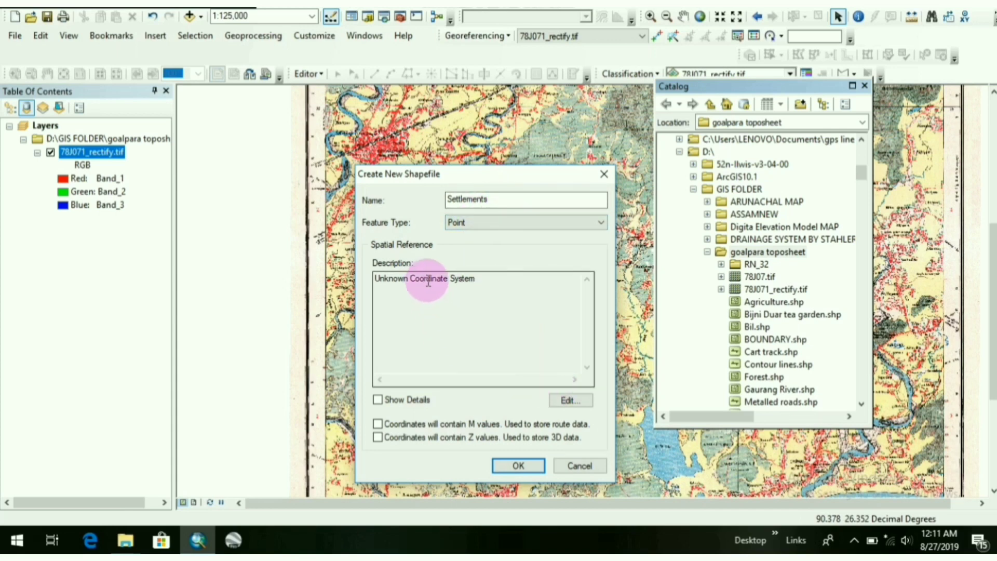
pyautogui.click(571, 399)
# Step: Set GCS_WGS_1984, then rename to 'Settlements new' after the name-exists warning and create it
pyautogui.click(427, 150)
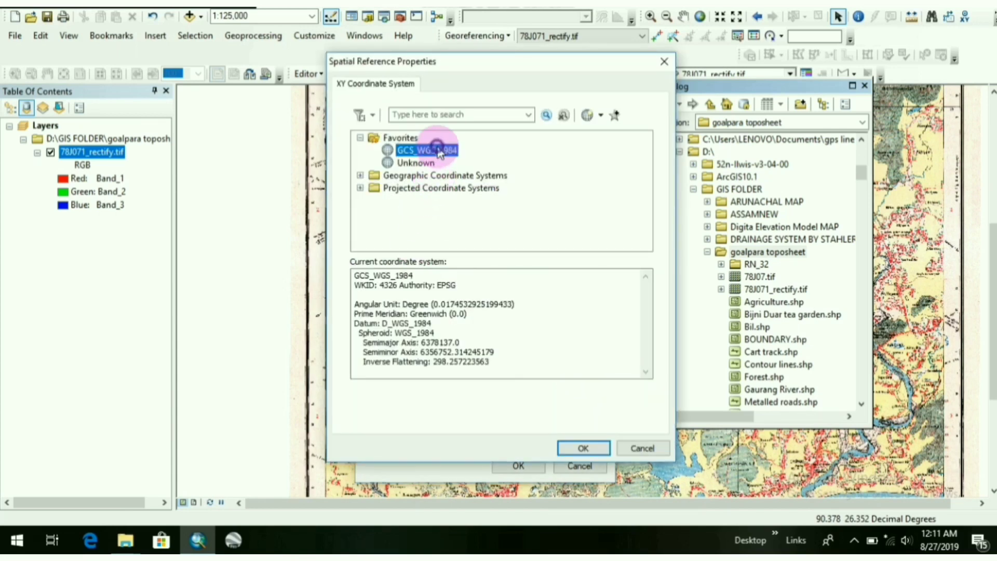
pyautogui.click(583, 448)
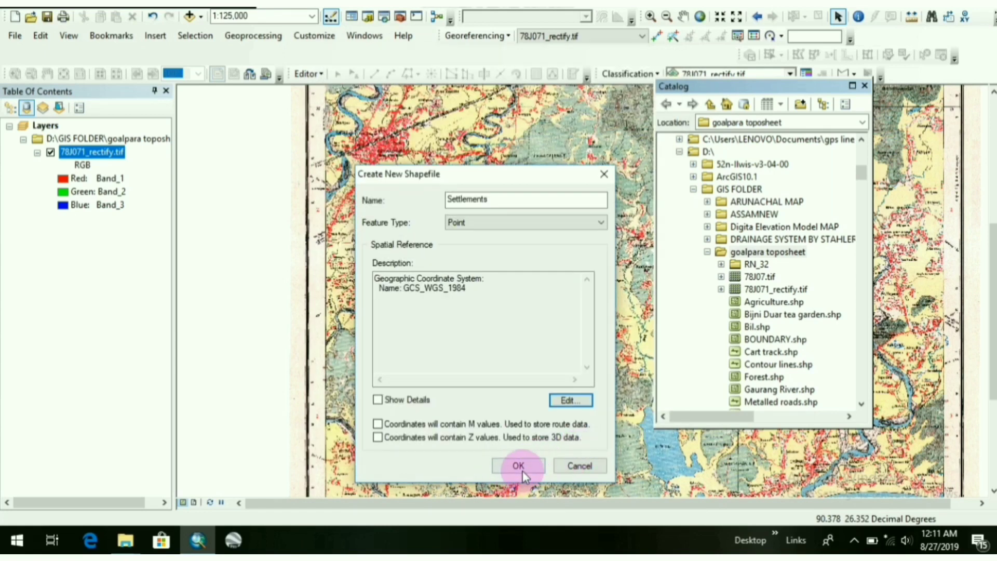
pyautogui.click(520, 467)
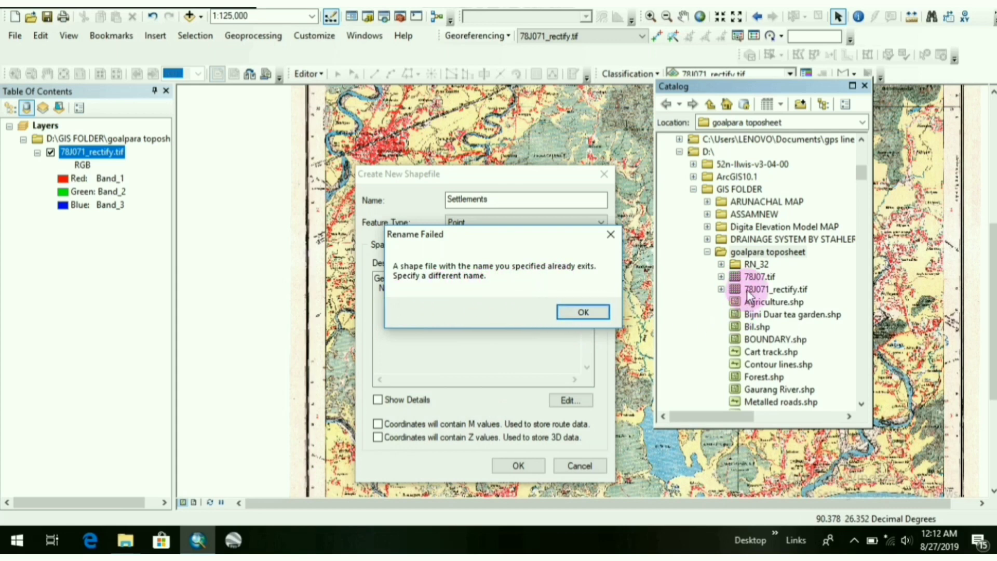
pyautogui.click(583, 313)
pyautogui.click(498, 200)
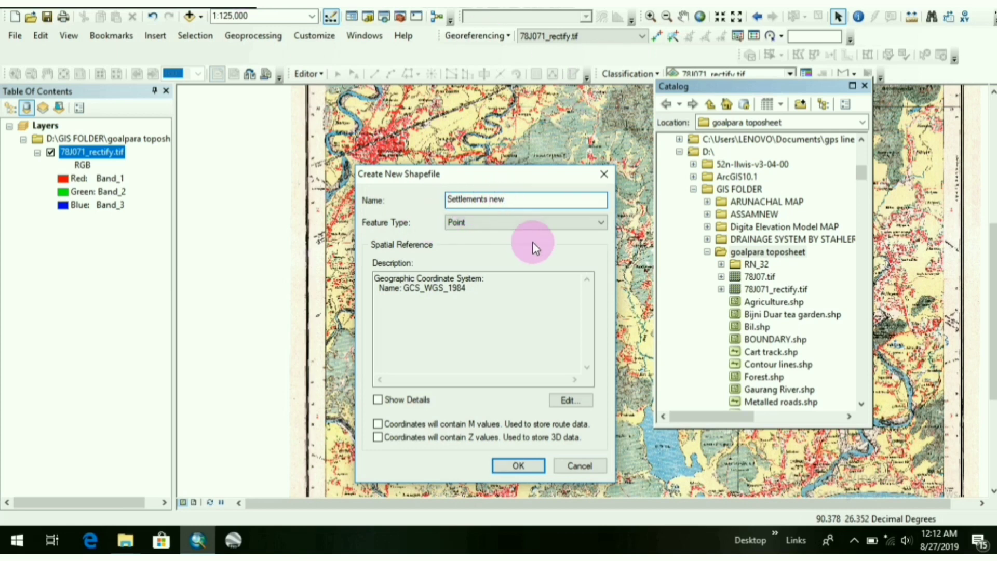
pyautogui.click(519, 465)
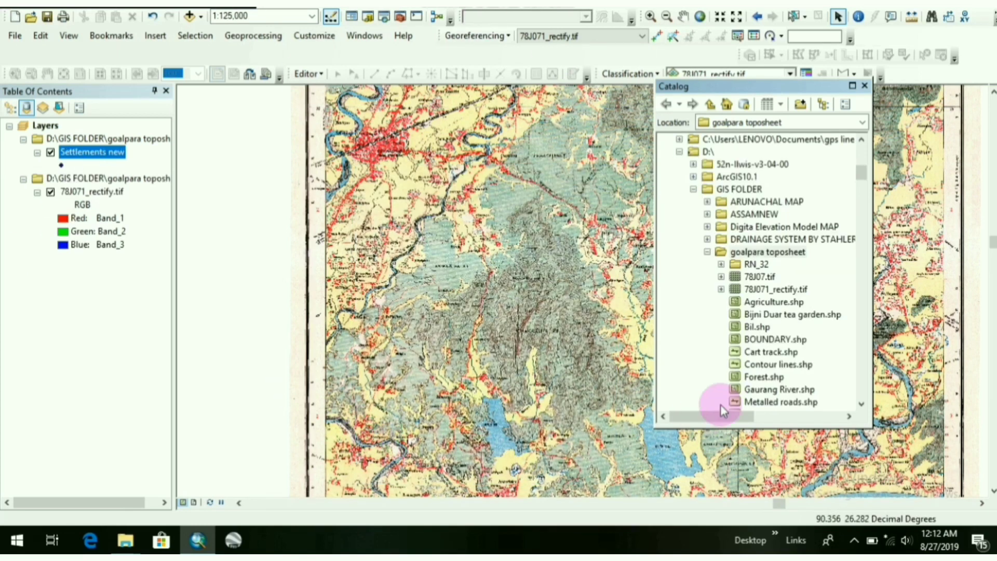
# Step: Close the Catalog, zoom into Kokrajhar town at about 1:28,981, and centre it
pyautogui.click(864, 85)
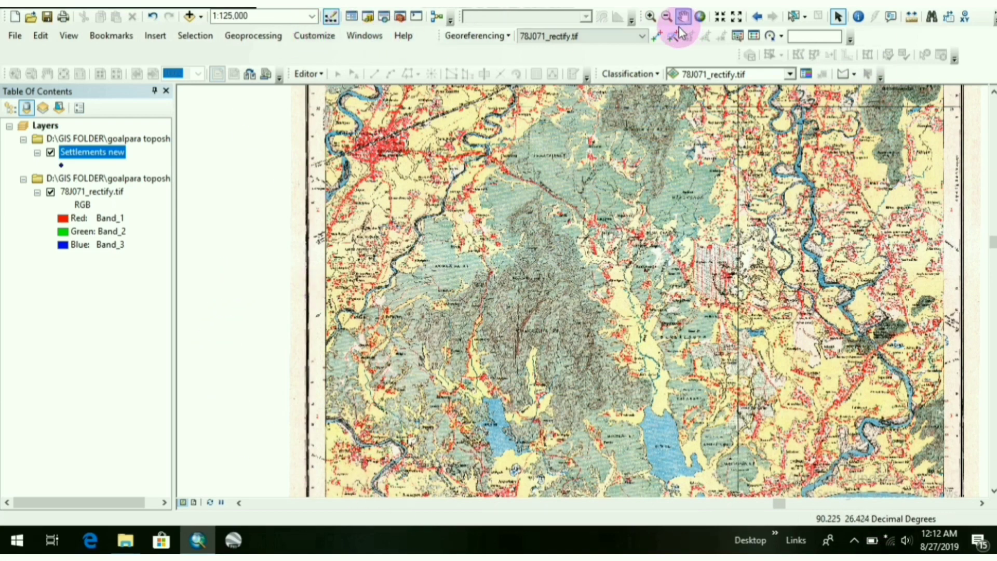
pyautogui.click(650, 17)
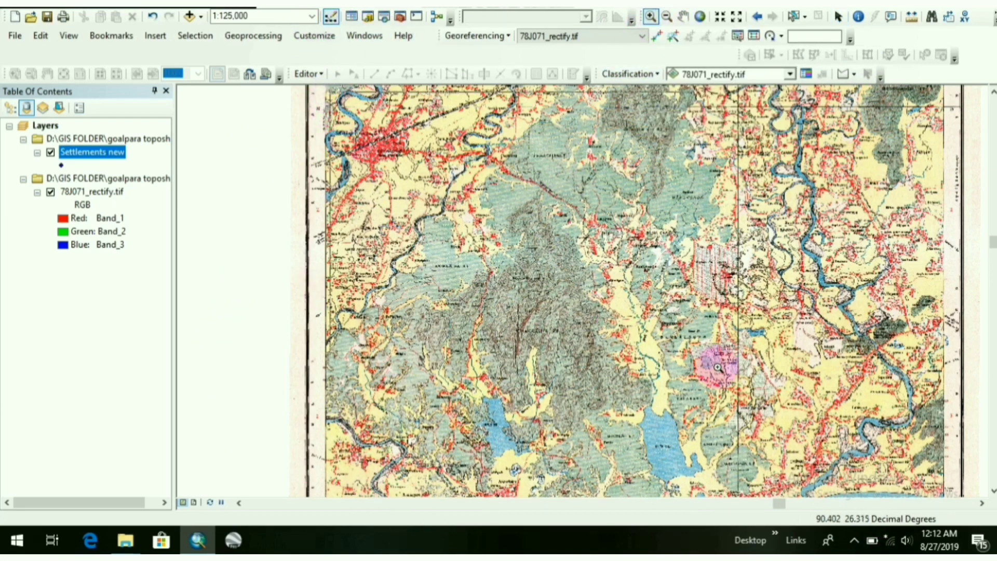
pyautogui.click(694, 398)
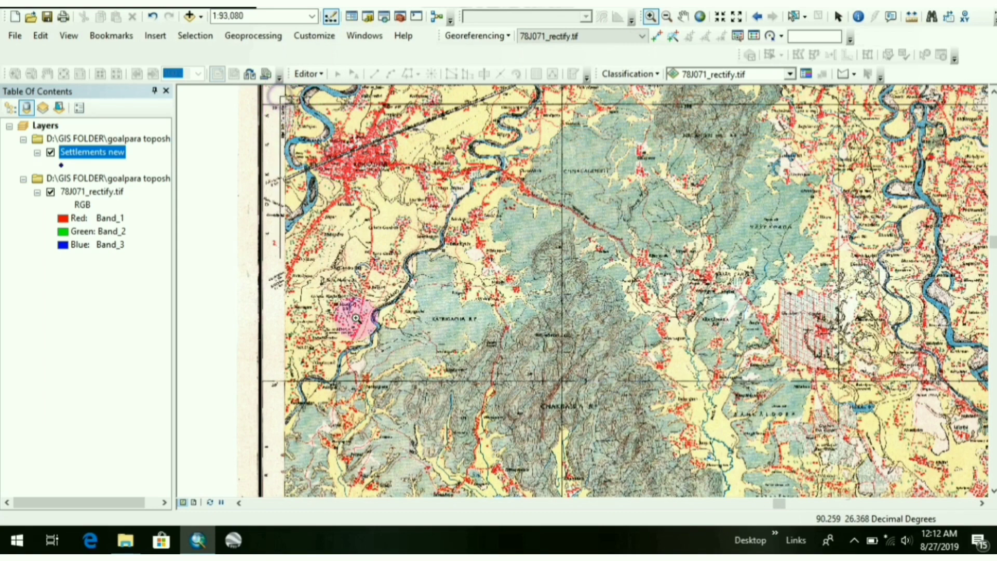
pyautogui.click(603, 412)
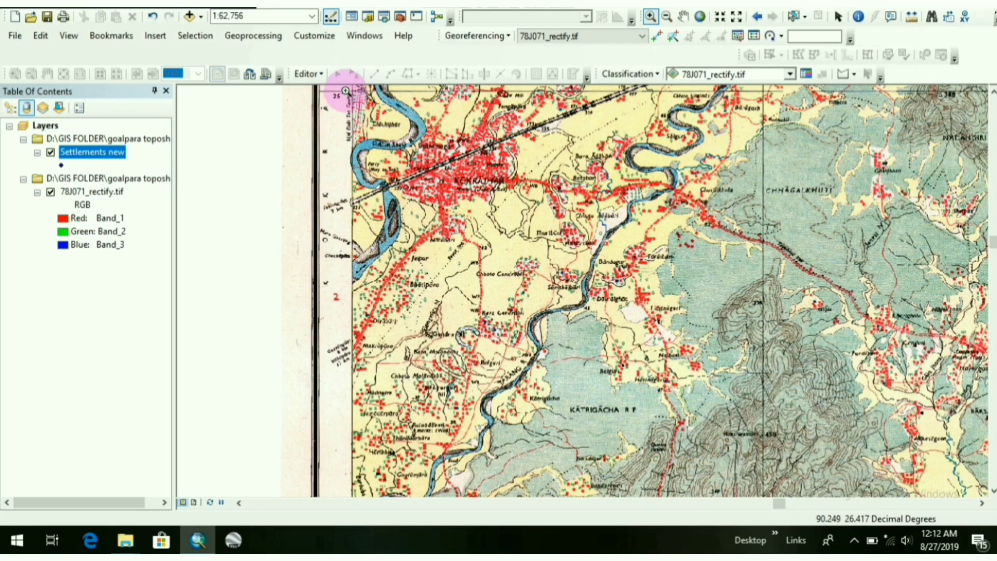
pyautogui.scroll(1, 518, 282)
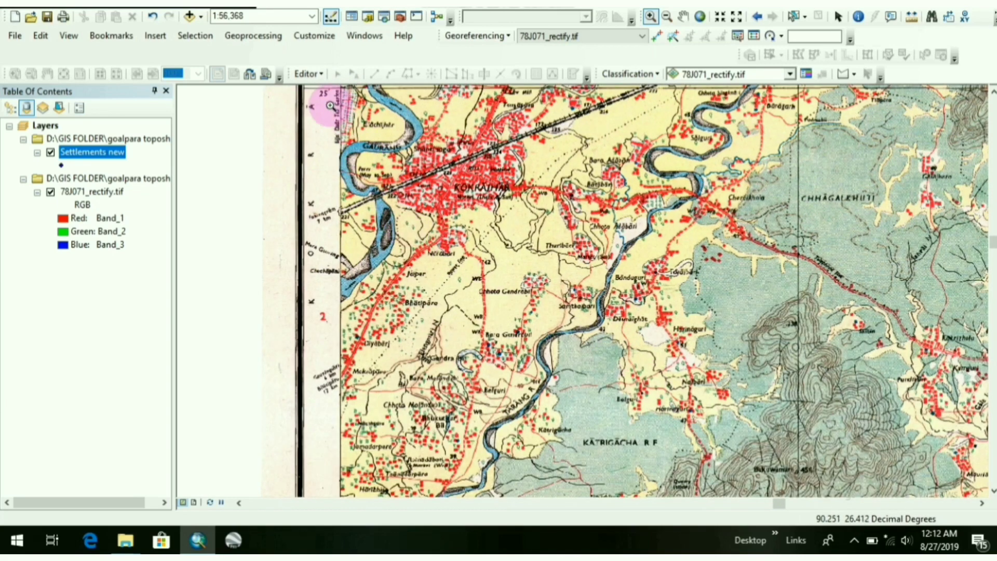
pyautogui.moveTo(335, 88); pyautogui.dragTo(796, 407)
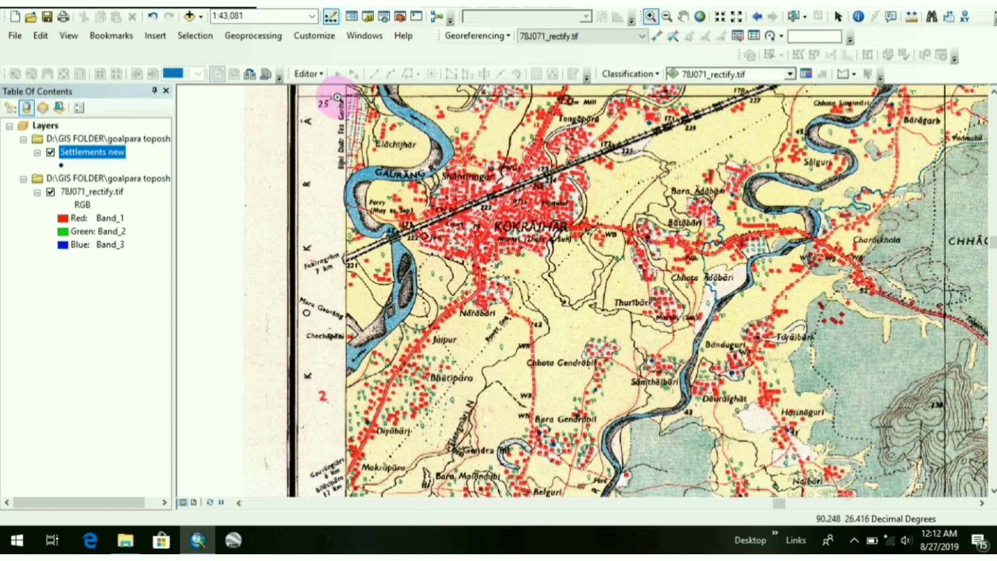
pyautogui.moveTo(945, 443); pyautogui.dragTo(335, 90)
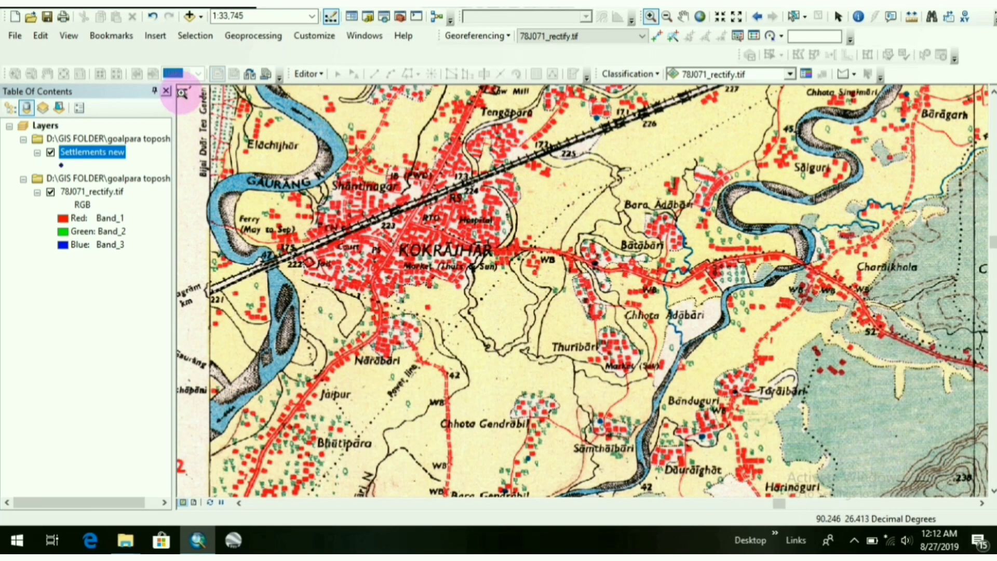
pyautogui.moveTo(202, 89); pyautogui.dragTo(906, 441)
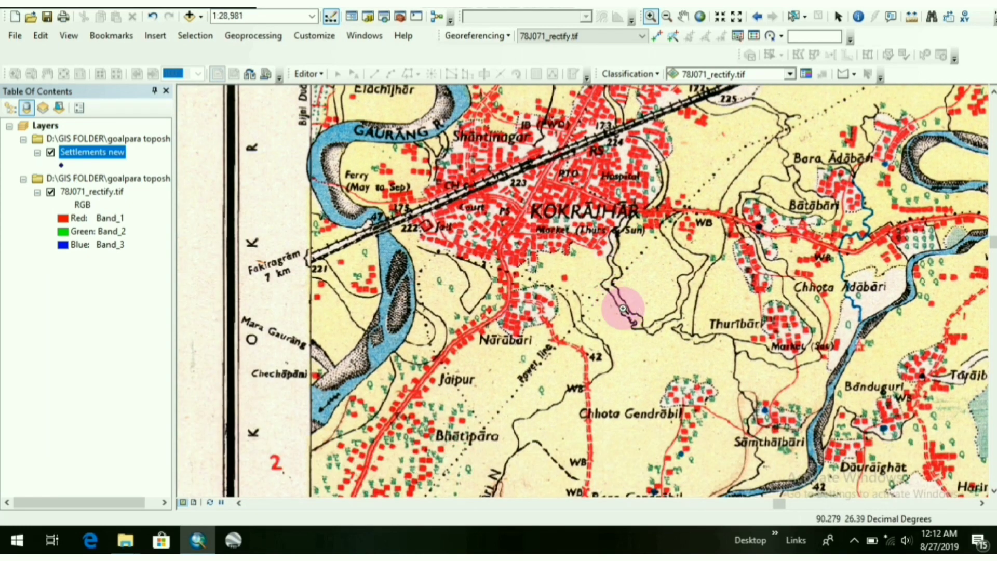
pyautogui.moveTo(631, 306); pyautogui.dragTo(561, 347)
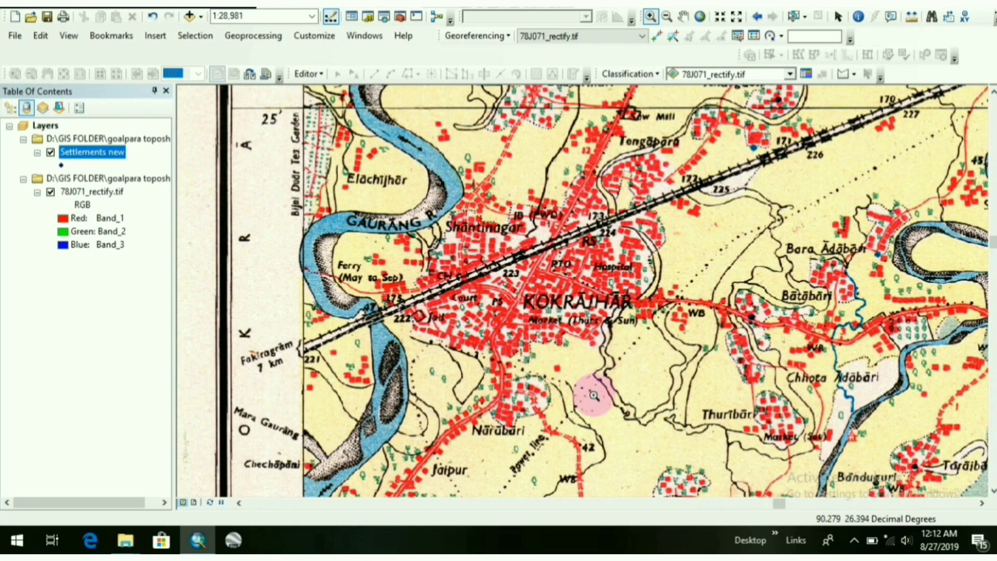